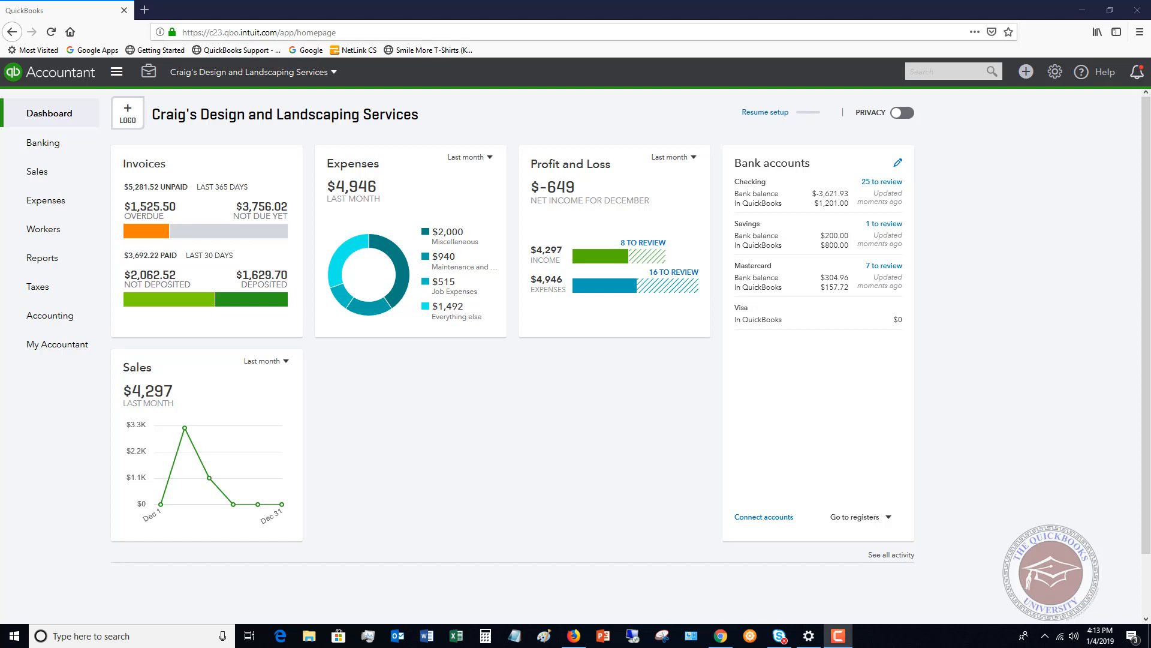
# Open the Recurring Transactions list from the gear menu and view the Telephone Bill row's actions
pyautogui.click(1054, 74)
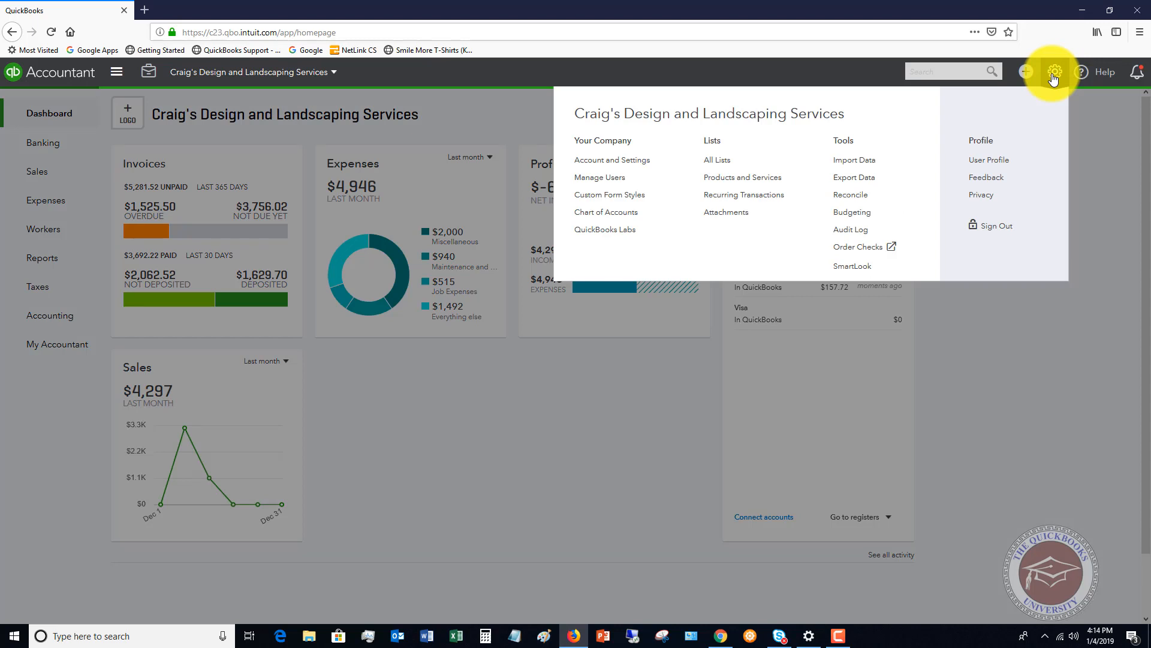
pyautogui.click(743, 195)
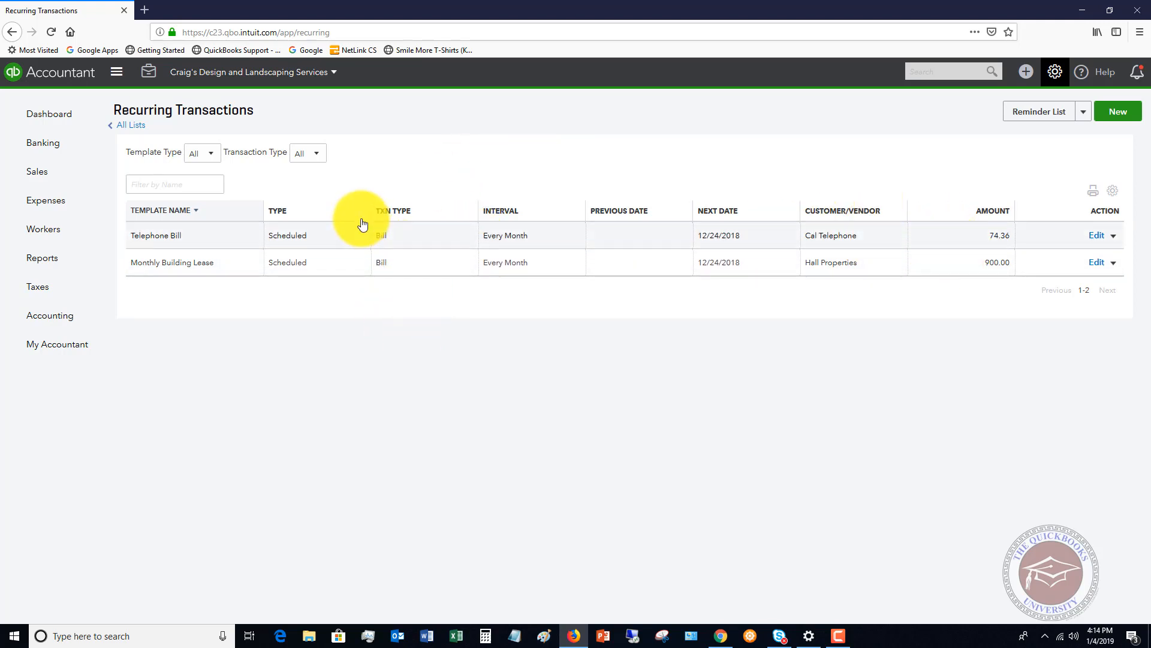
pyautogui.click(1112, 237)
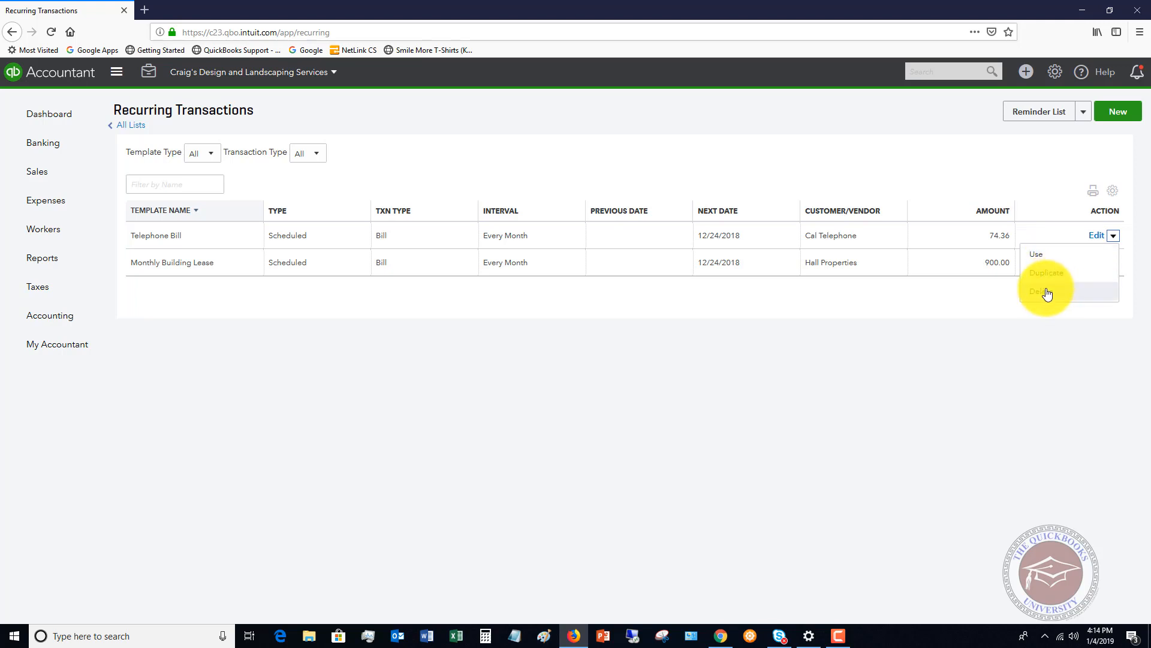
# Create a new recurring template with Expense as its transaction type
pyautogui.click(1118, 112)
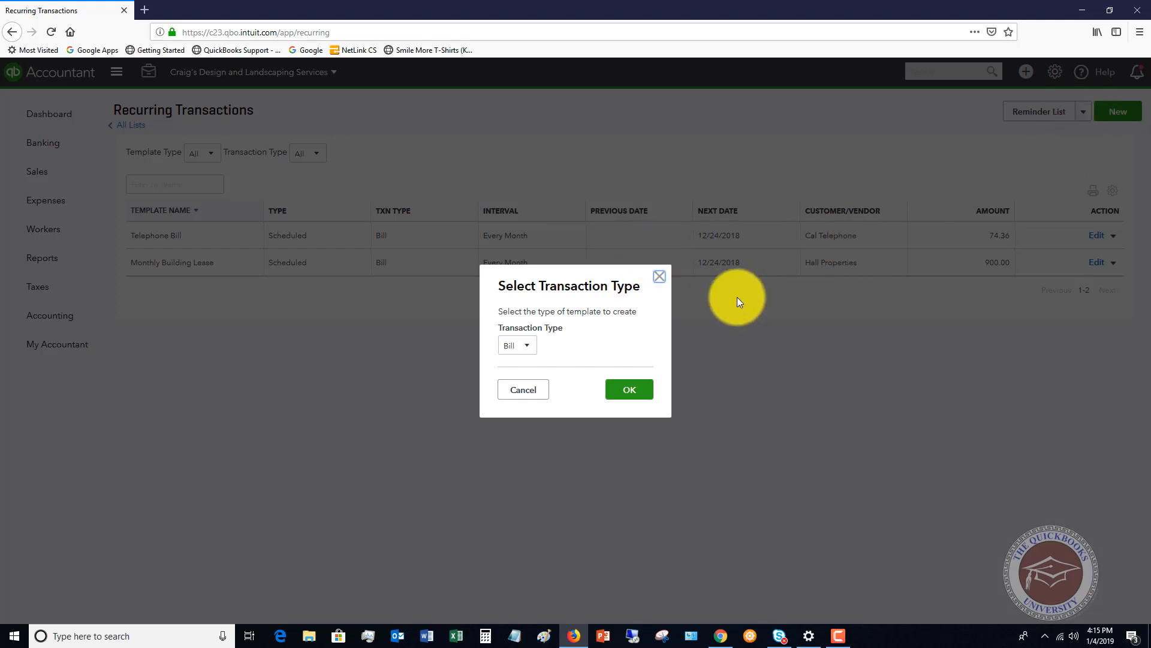
pyautogui.click(529, 350)
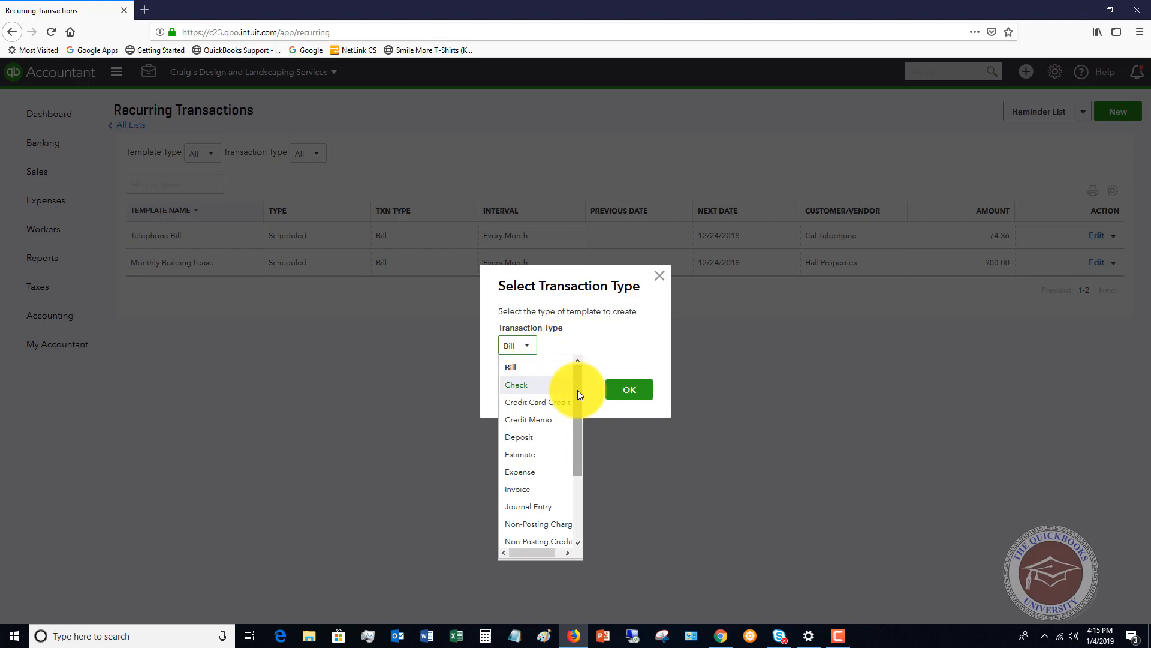
pyautogui.scroll(-1, 573, 399)
pyautogui.moveTo(576, 399)
pyautogui.mouseDown()
pyautogui.moveTo(576, 430)
pyautogui.moveTo(578, 406)
pyautogui.mouseUp()
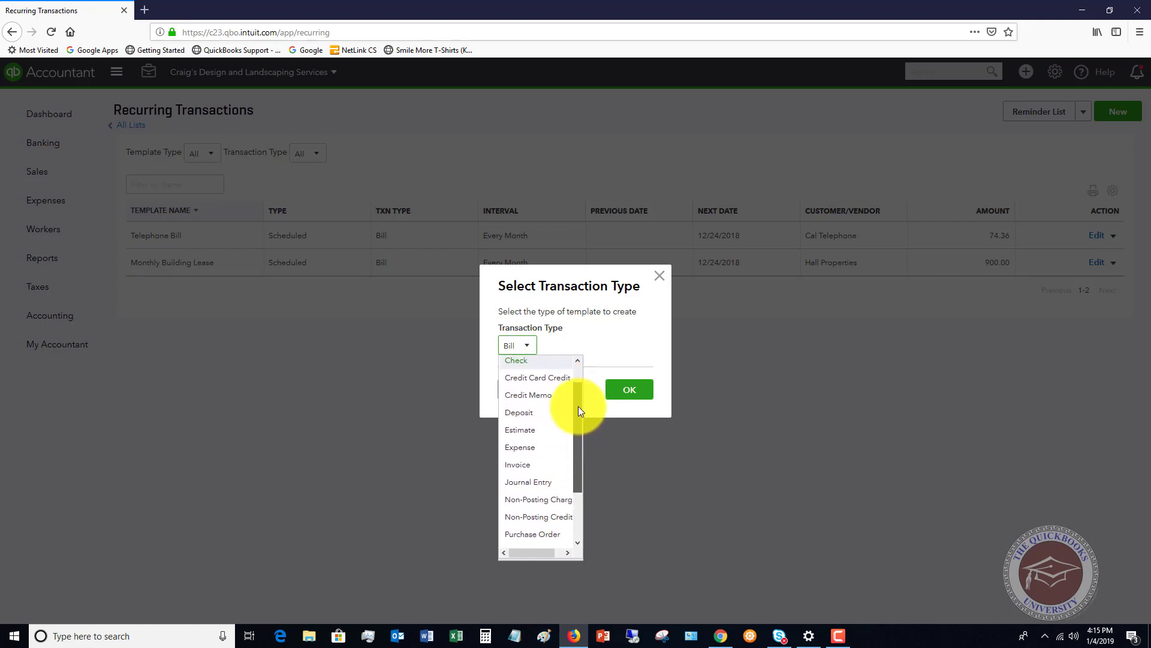
pyautogui.click(527, 447)
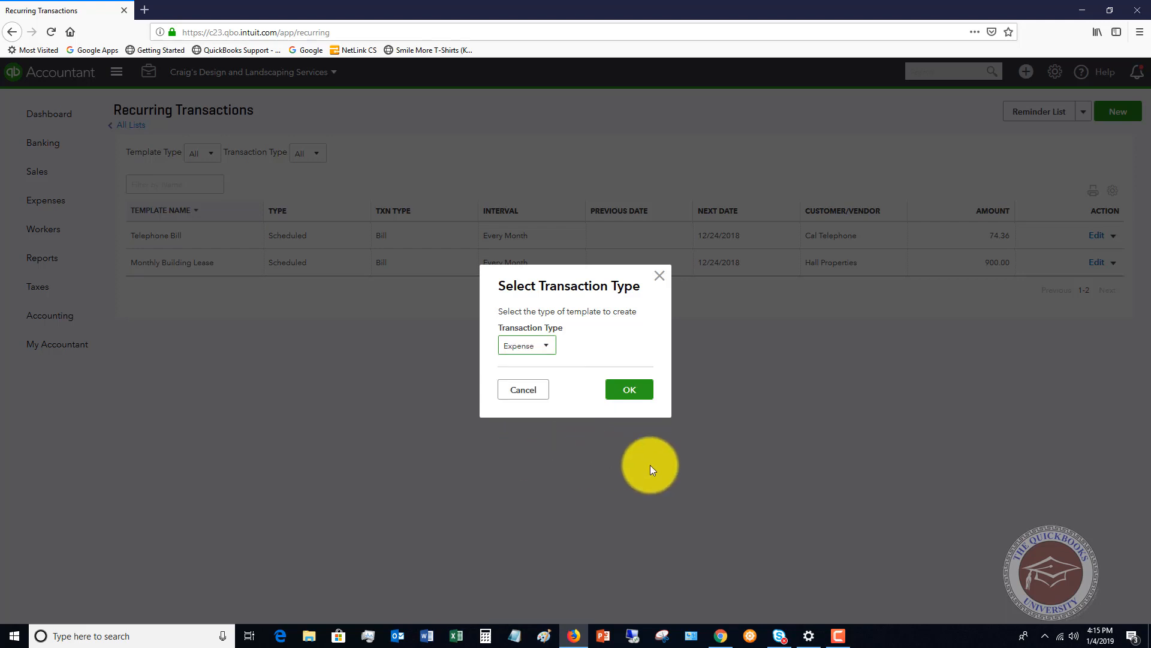
pyautogui.click(630, 390)
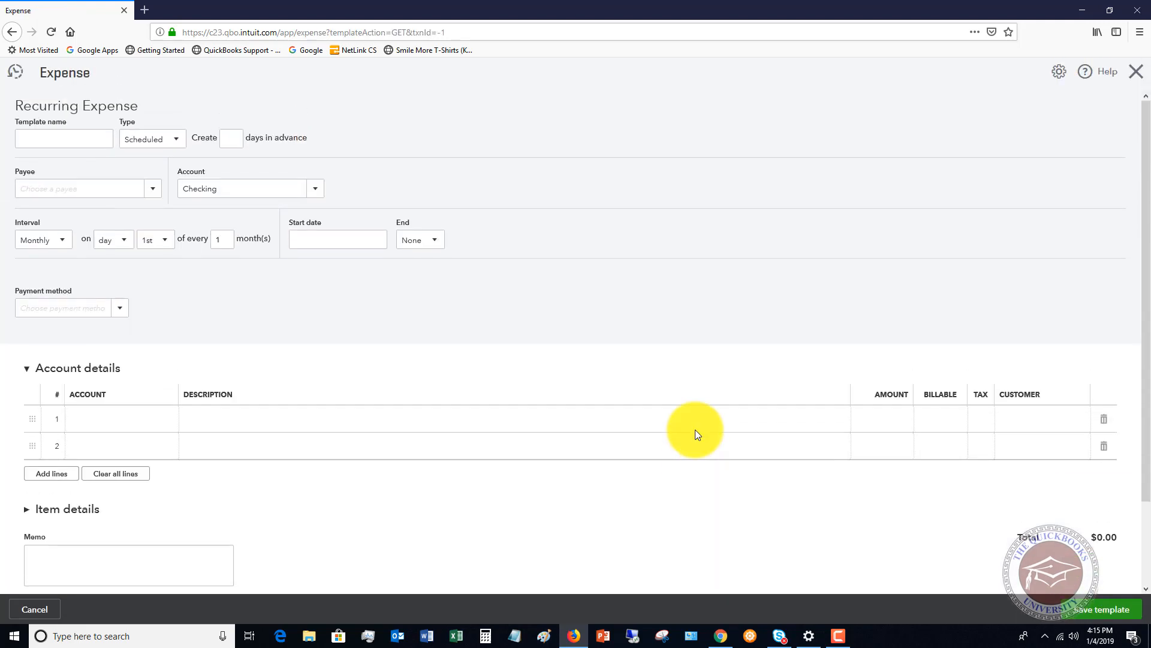
# Name the template Rent, keep the type Scheduled after trying Unscheduled, and set 0 days in advance
pyautogui.click(63, 138)
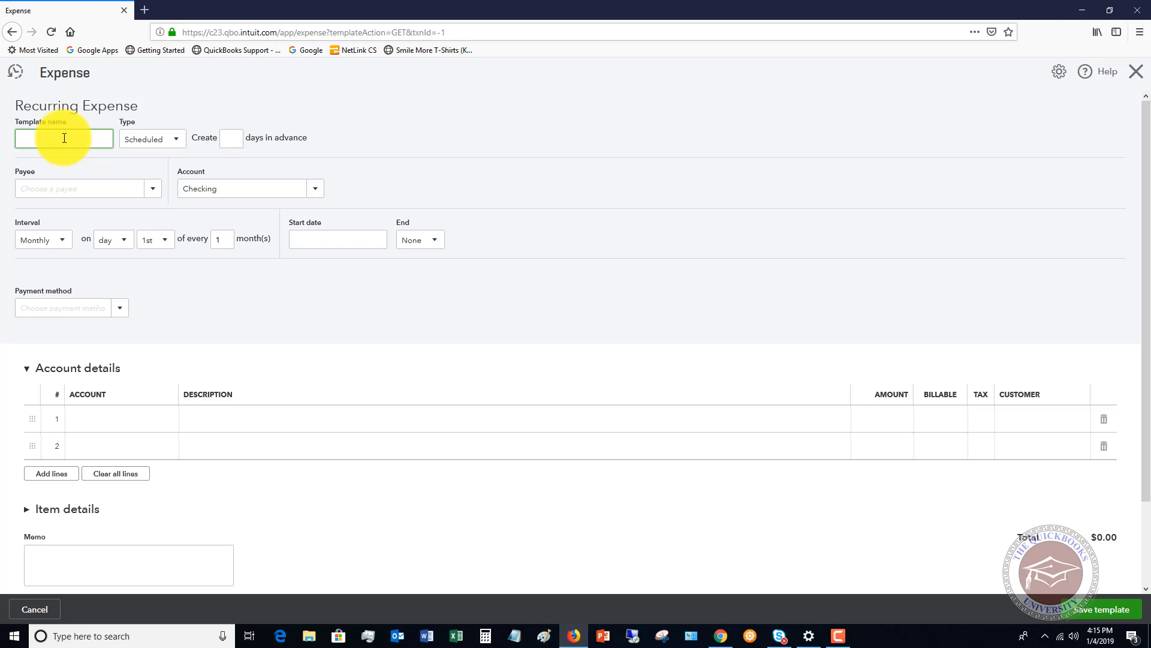
pyautogui.write('Rent')
pyautogui.press('Tab')
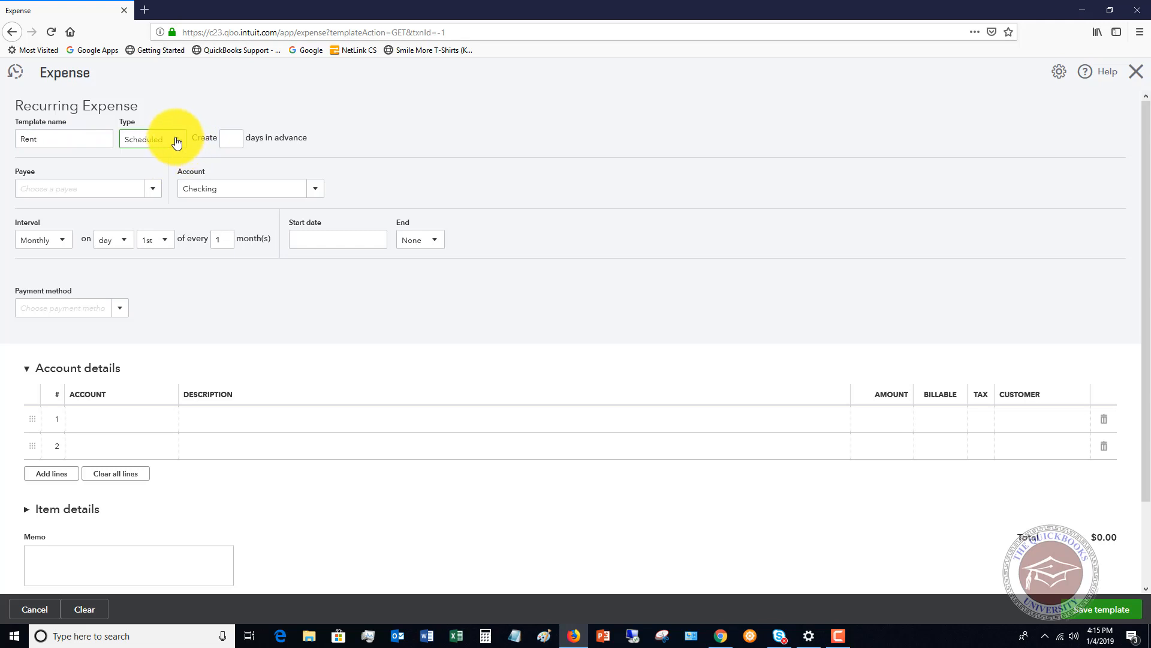
pyautogui.click(178, 138)
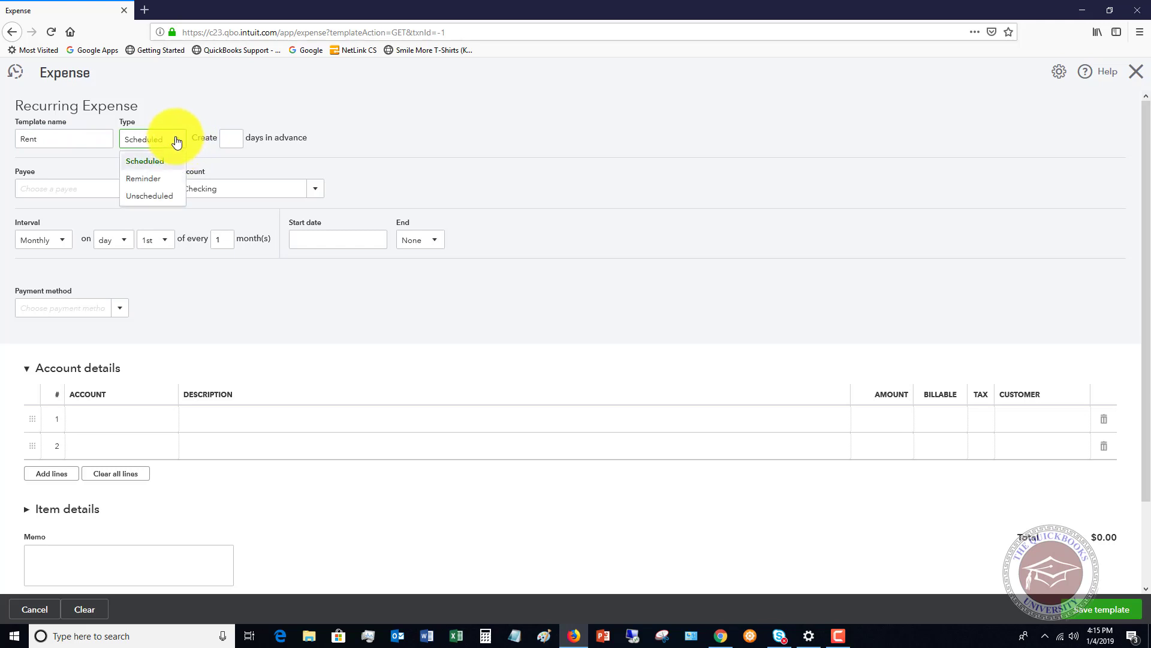
pyautogui.click(152, 196)
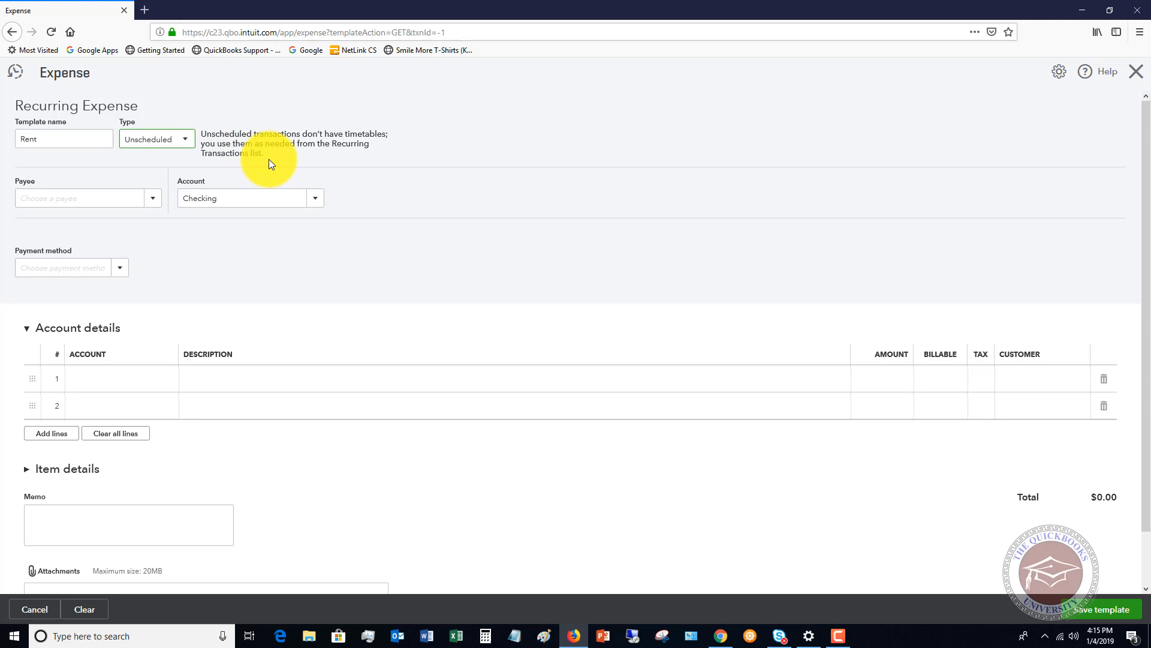
pyautogui.click(188, 140)
pyautogui.click(148, 162)
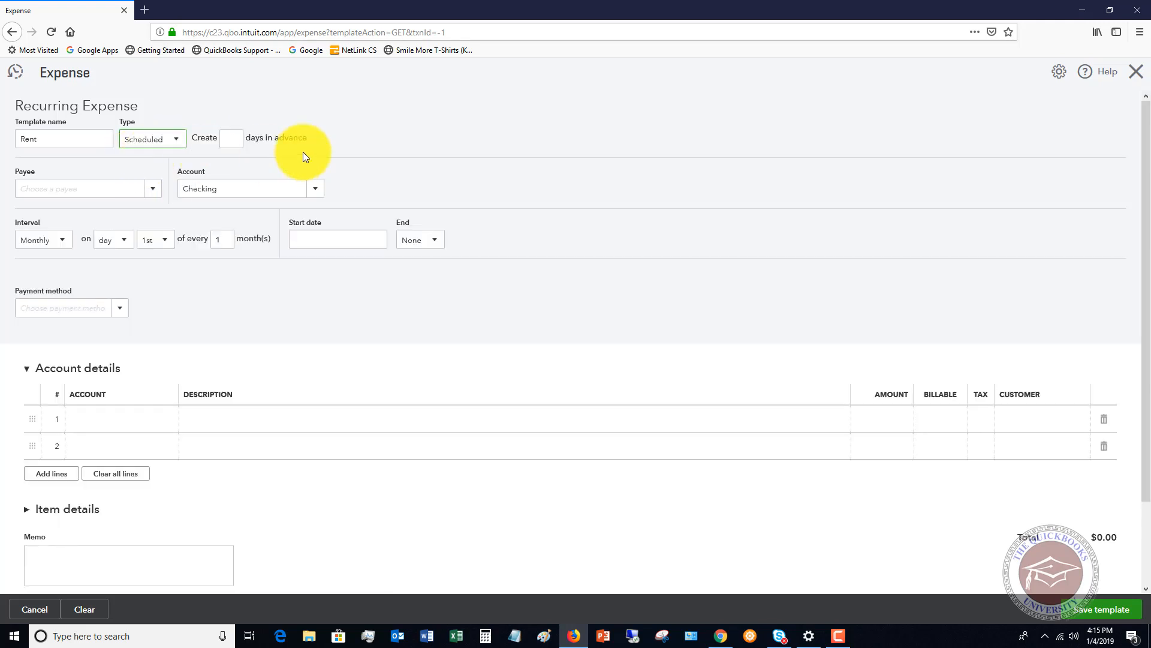
pyautogui.click(233, 137)
pyautogui.write('0')
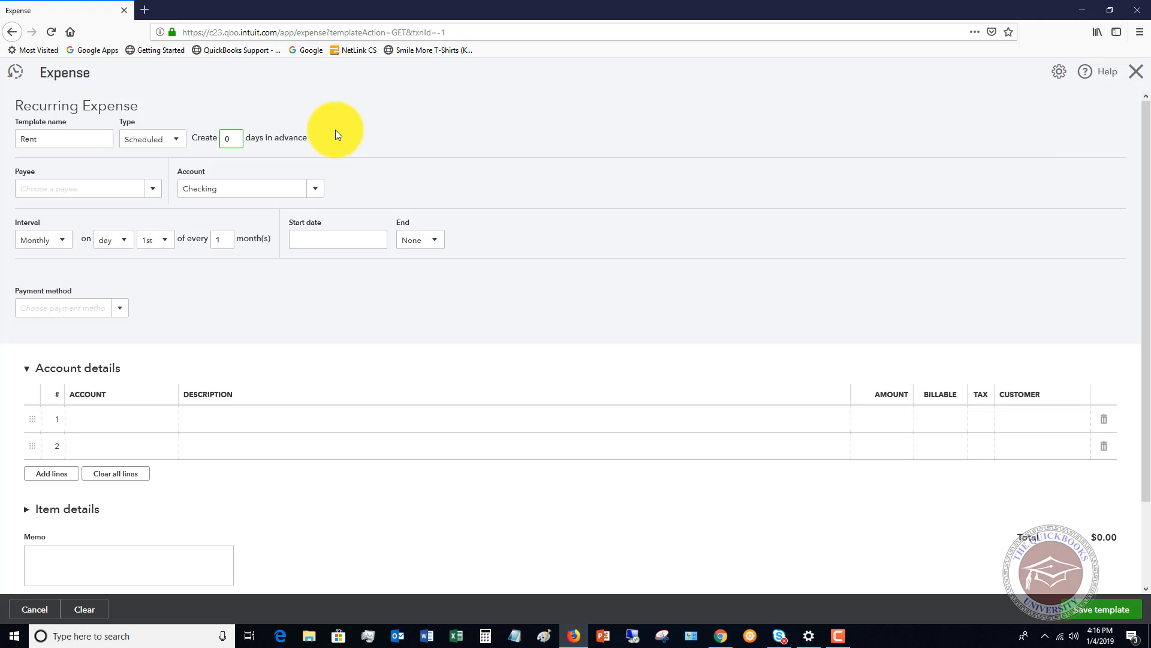
pyautogui.click(152, 189)
pyautogui.scroll(-2, 174, 244)
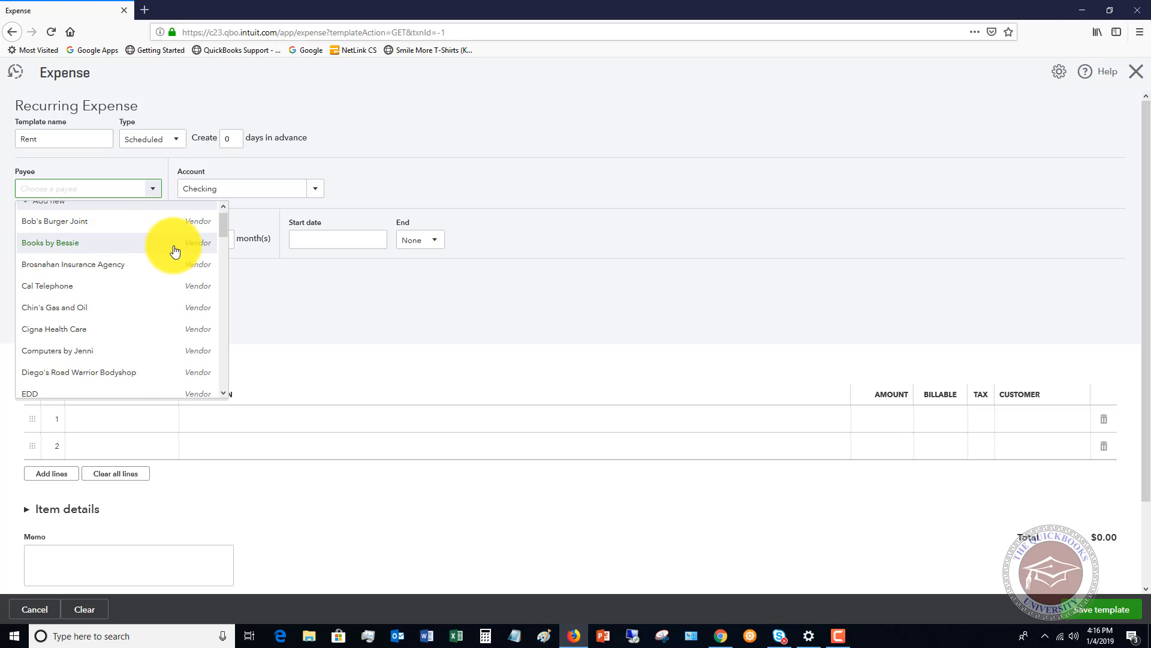
pyautogui.scroll(-2, 173, 248)
pyautogui.scroll(-2, 176, 253)
pyautogui.scroll(-2, 175, 252)
pyautogui.scroll(-2, 176, 252)
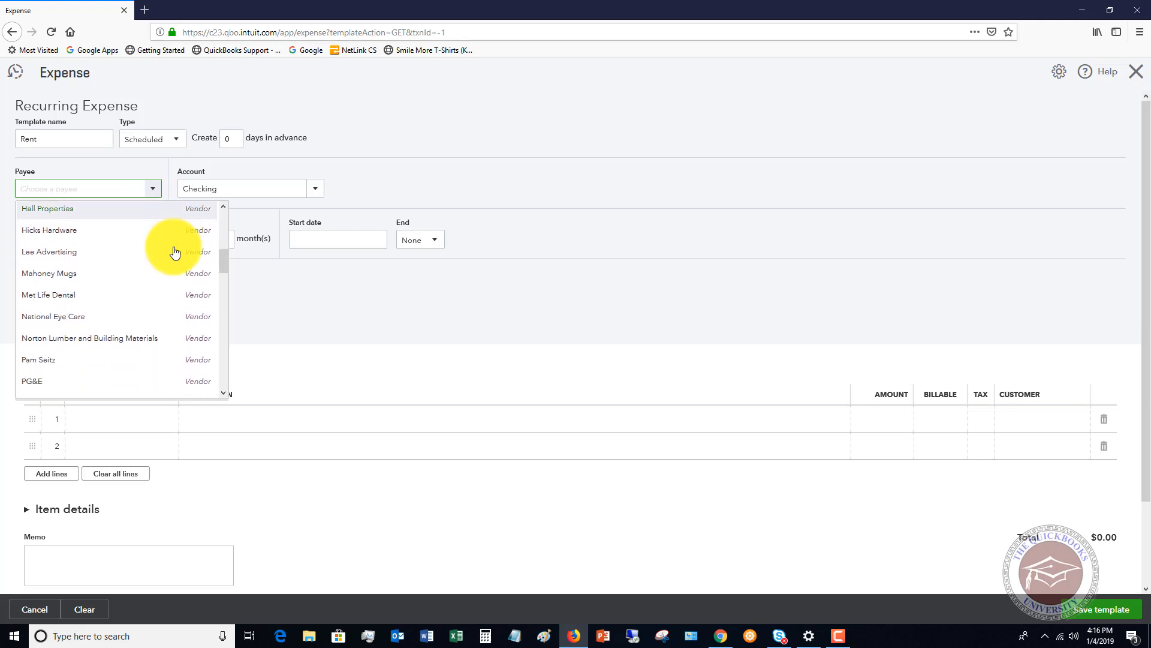
pyautogui.scroll(-2, 176, 252)
pyautogui.scroll(-1, 175, 252)
pyautogui.scroll(-2, 176, 252)
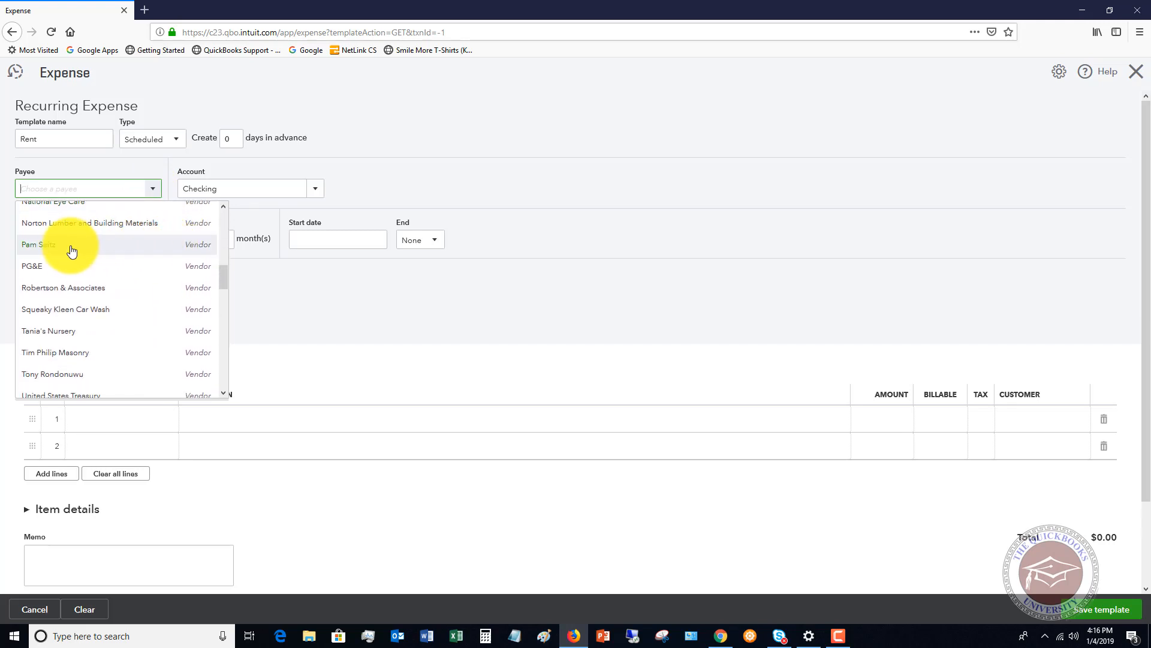
pyautogui.click(71, 245)
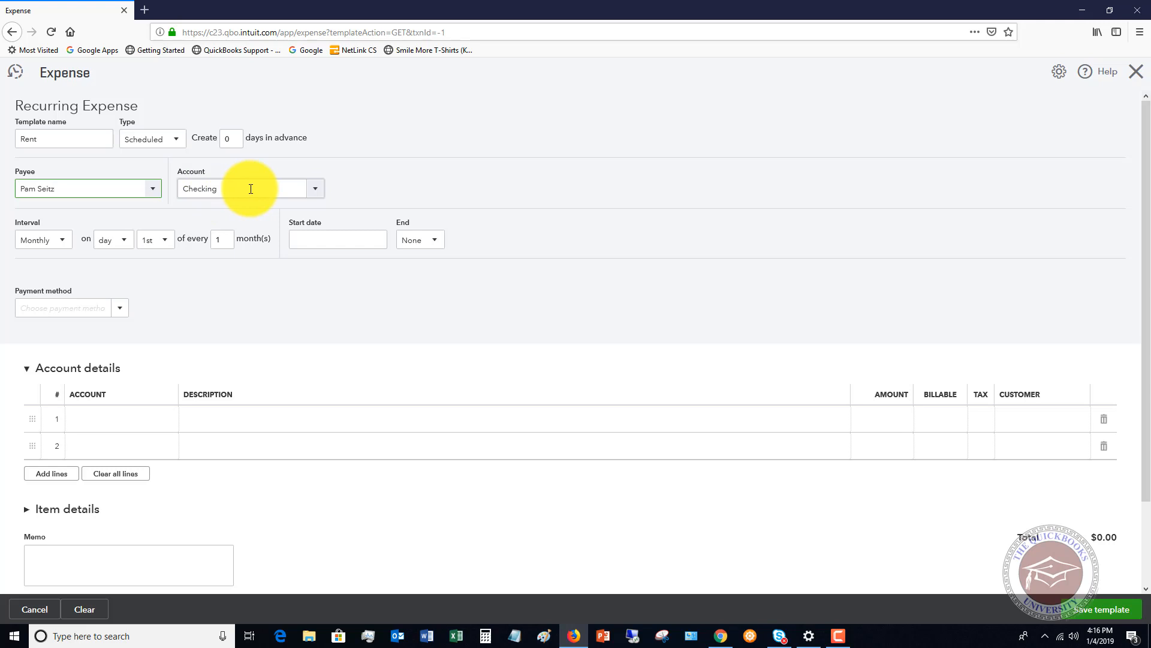
pyautogui.click(65, 240)
pyautogui.click(37, 296)
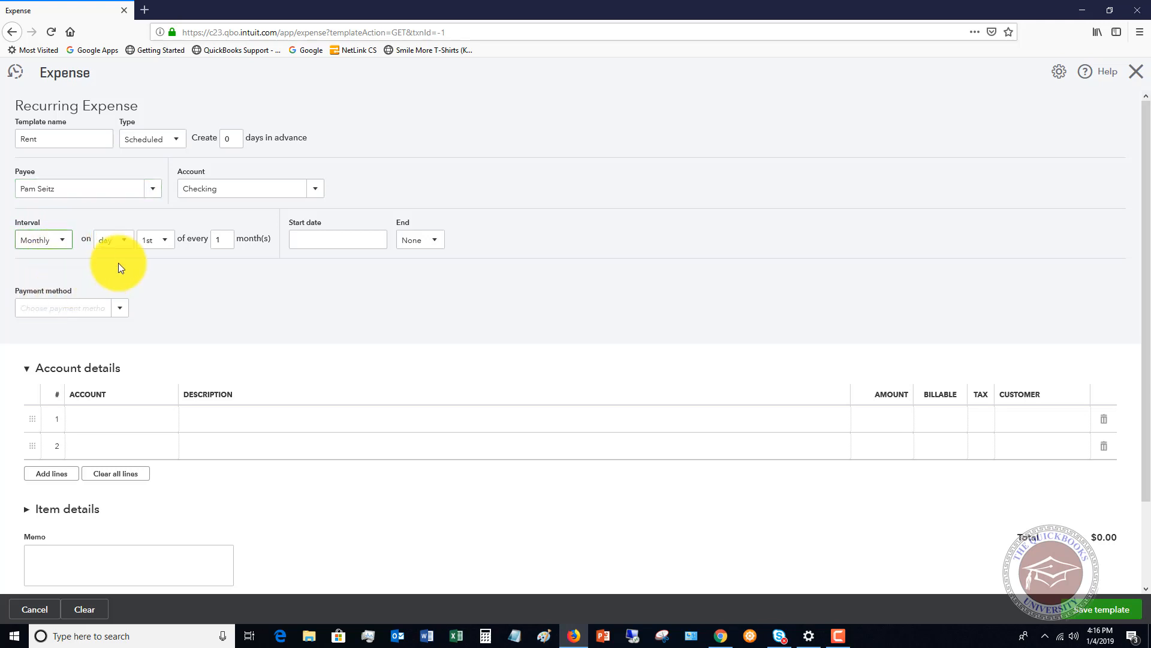
pyautogui.doubleClick(222, 241)
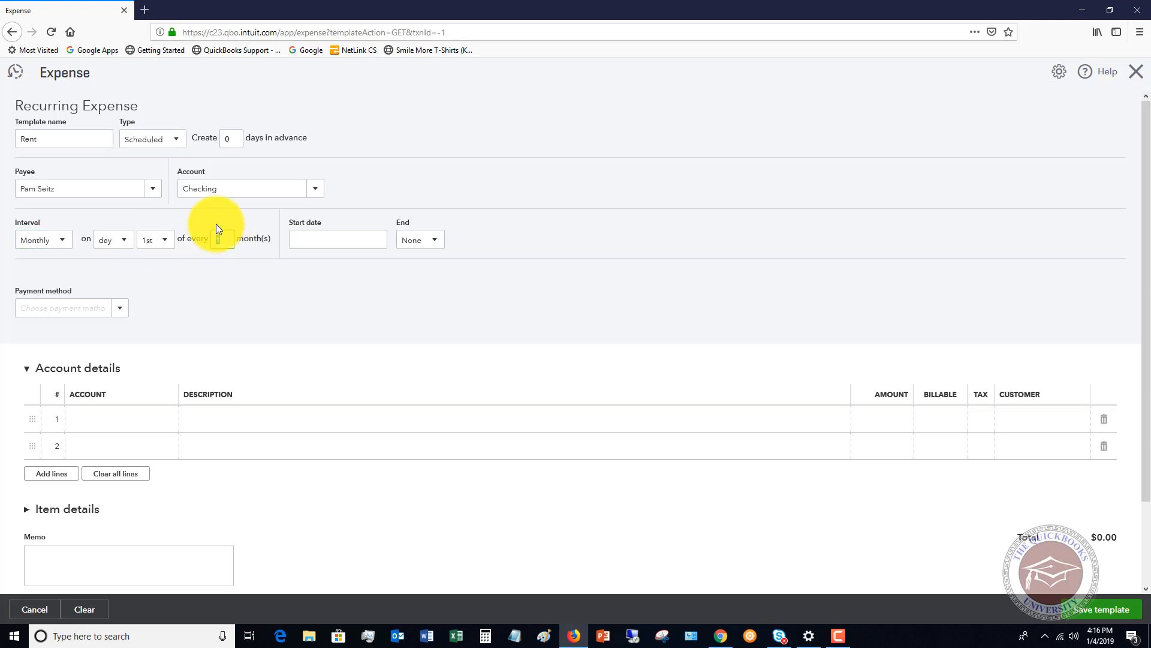
pyautogui.doubleClick(219, 239)
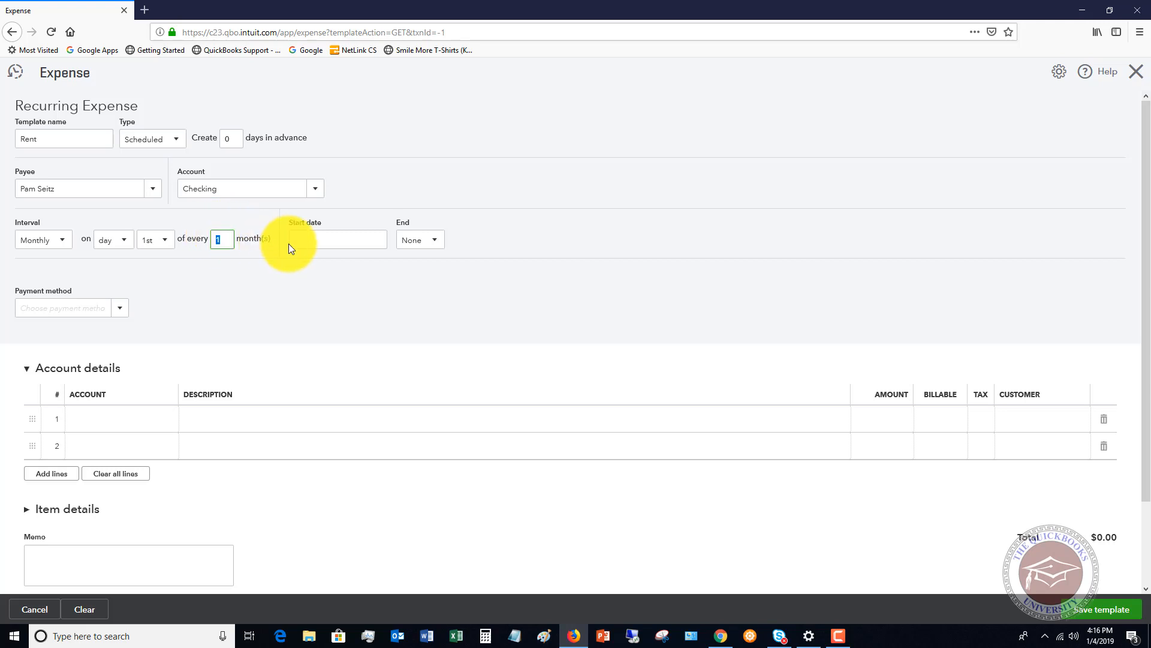
pyautogui.click(376, 242)
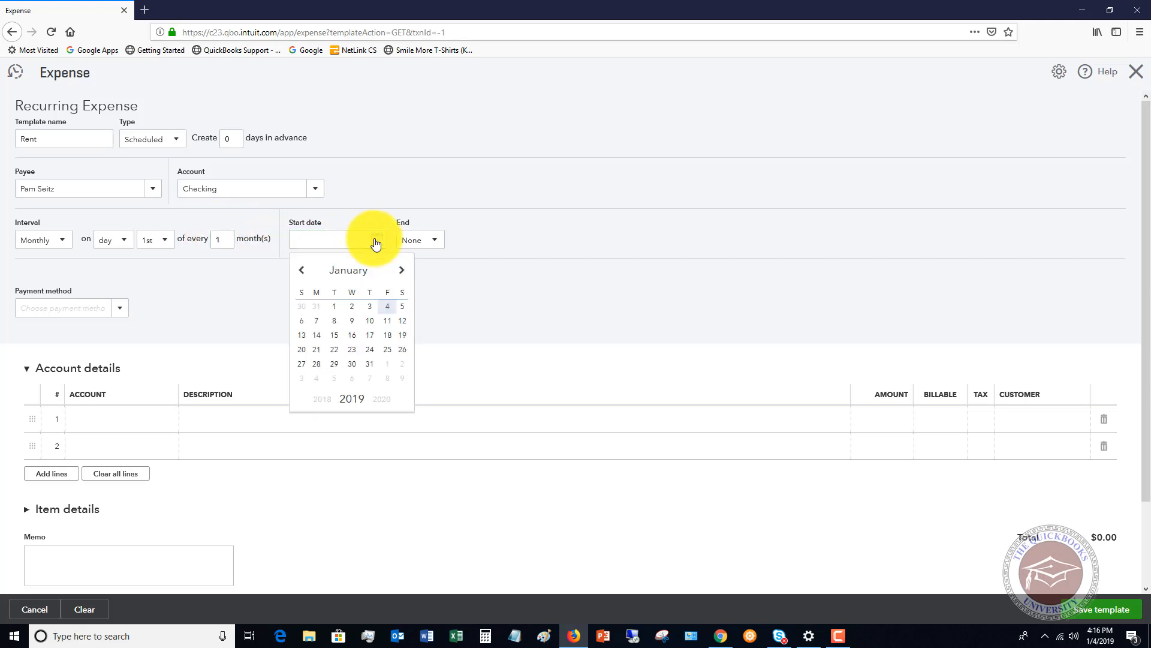
pyautogui.click(388, 364)
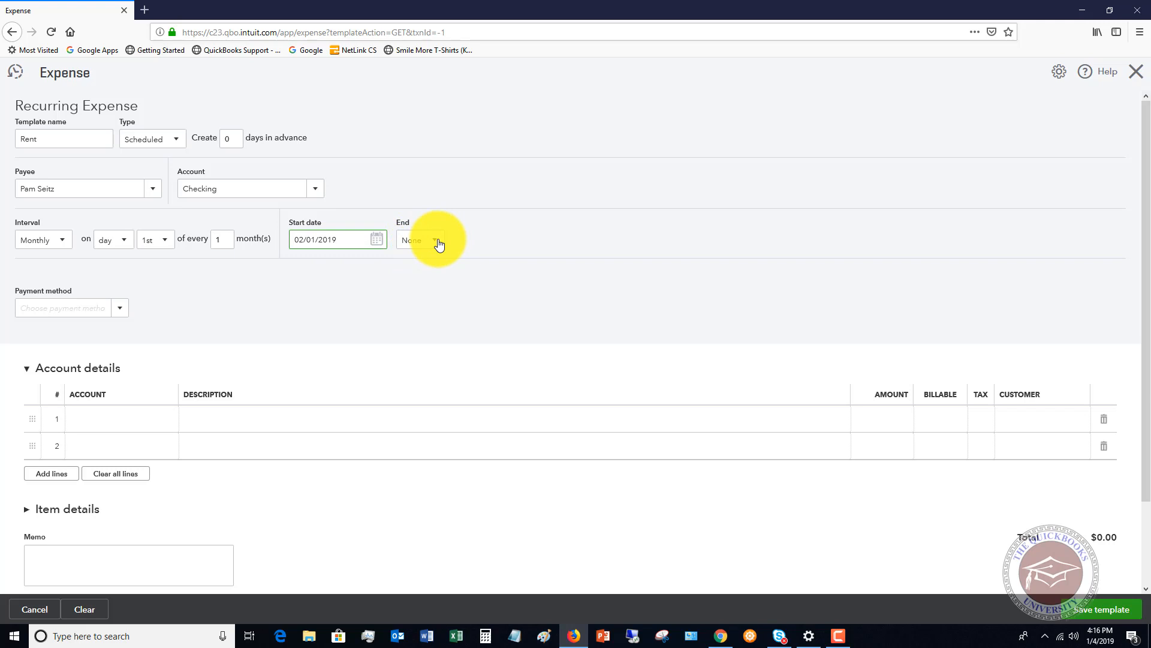
# Set the payment method to Check and move to the expense lines
pyautogui.click(108, 308)
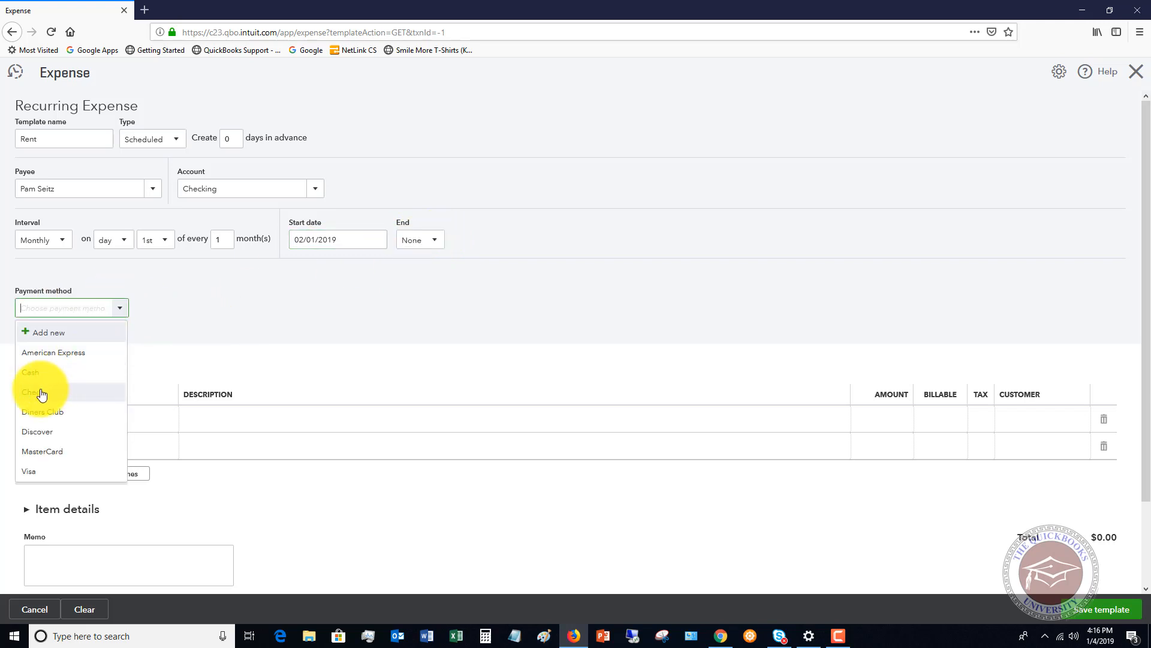
pyautogui.click(41, 394)
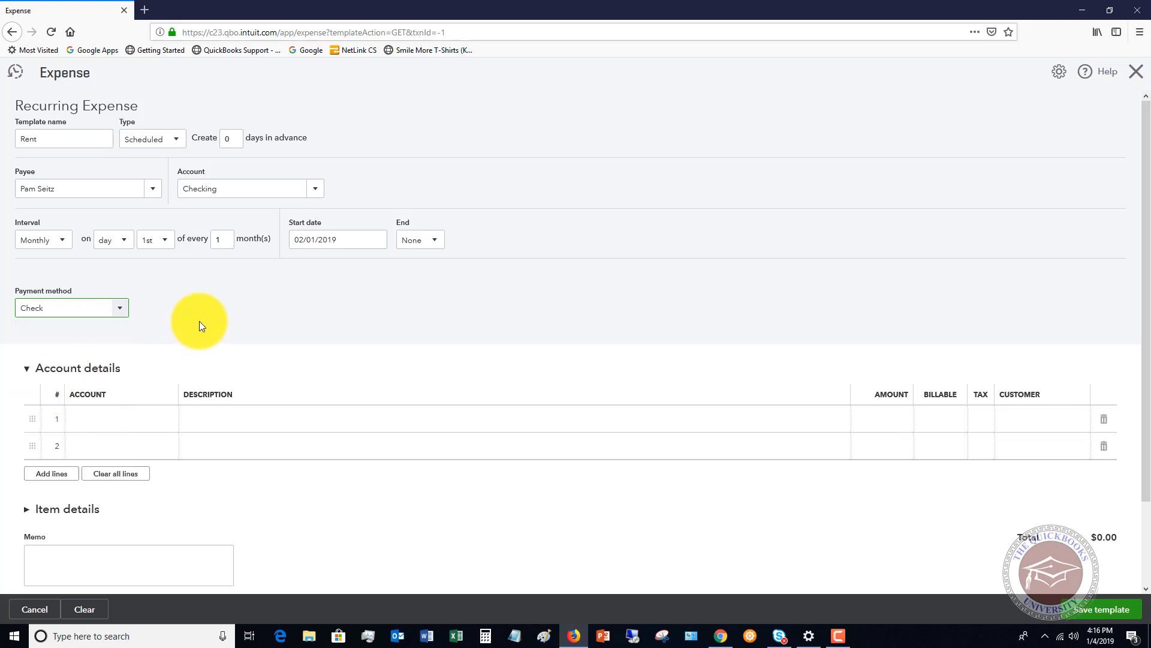
pyautogui.click(123, 309)
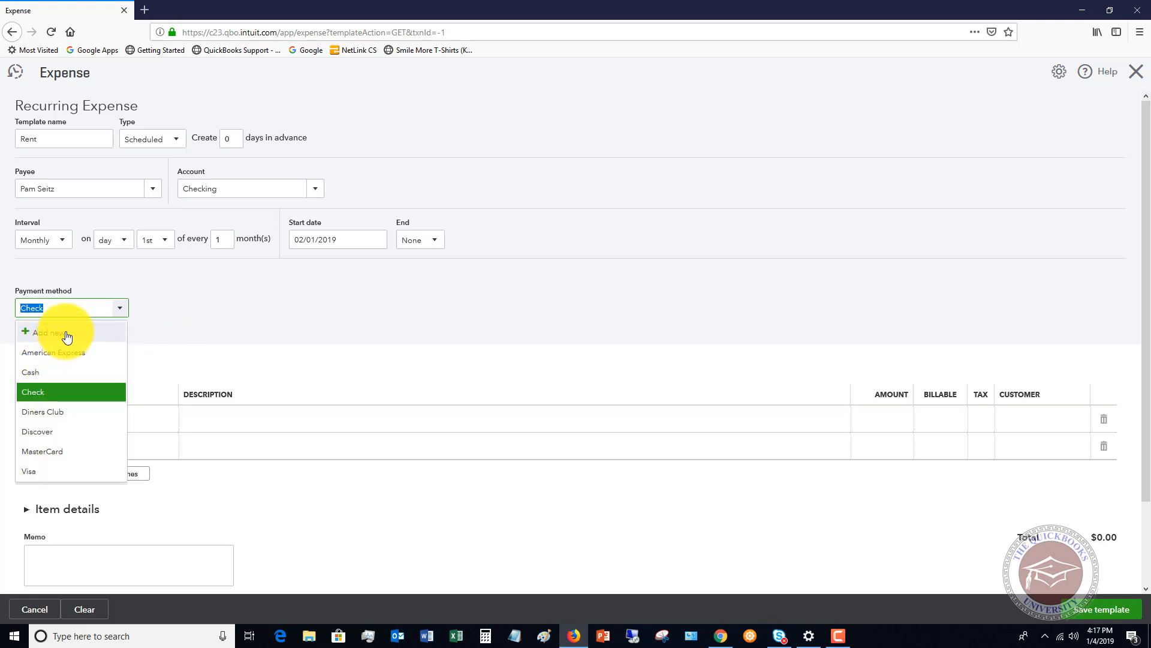
pyautogui.click(43, 394)
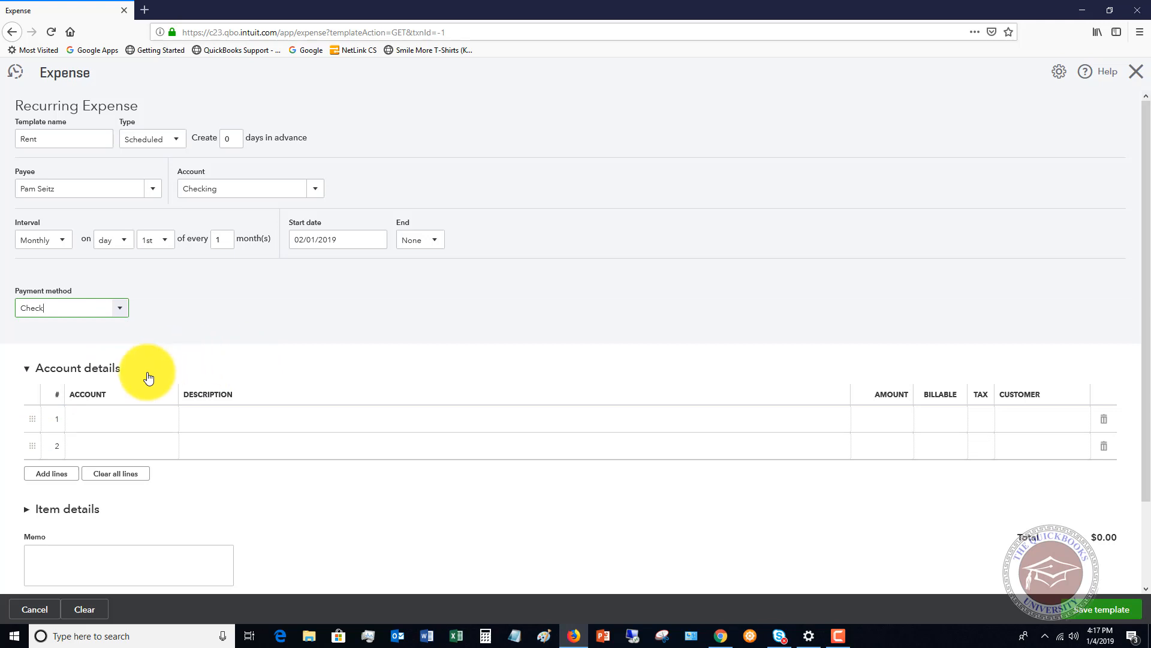
pyautogui.click(129, 423)
# Add line 1 to Rent or Lease described as Monthly rent for 1,500.00
pyautogui.click(129, 421)
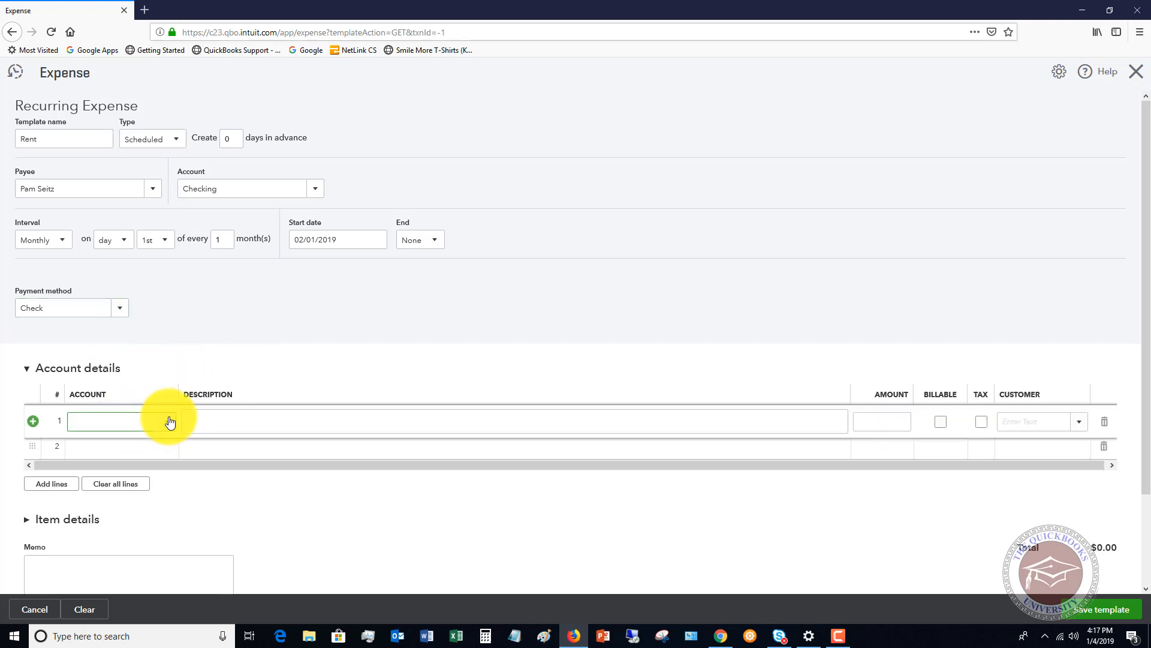
pyautogui.write('rent')
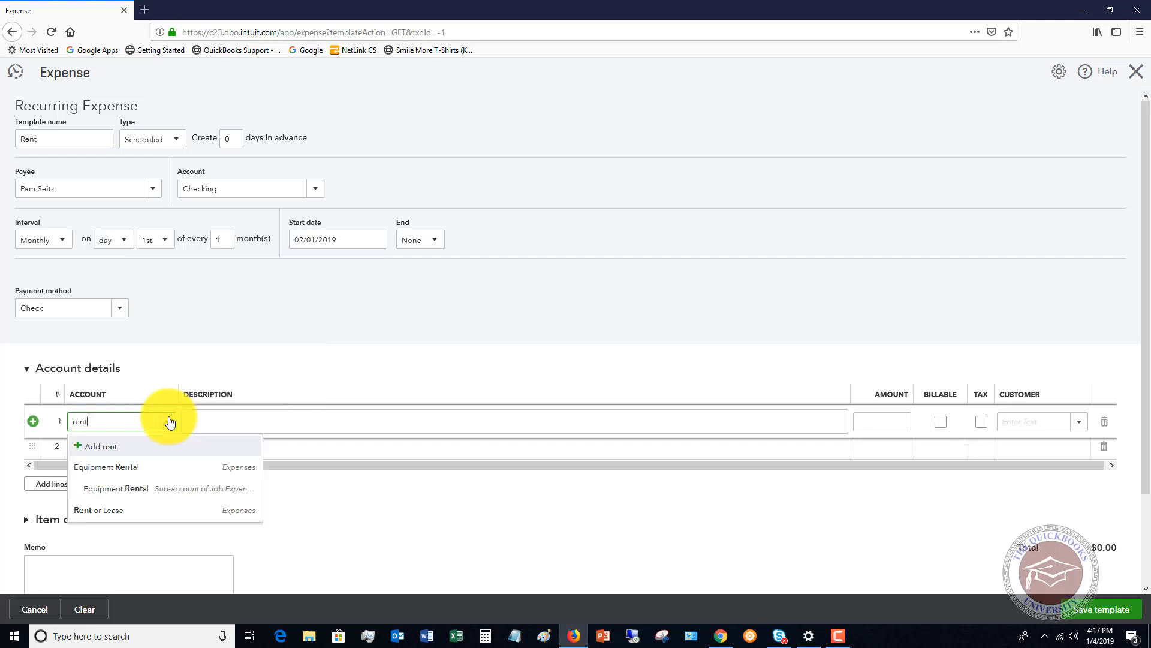
pyautogui.click(126, 510)
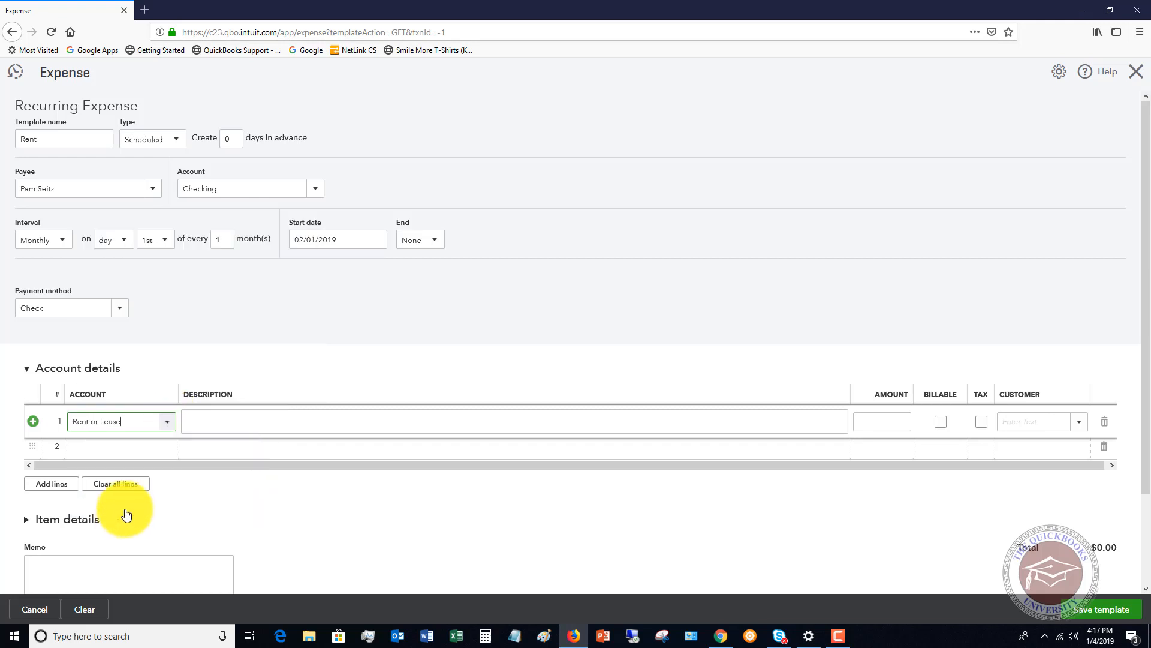
pyautogui.click(252, 419)
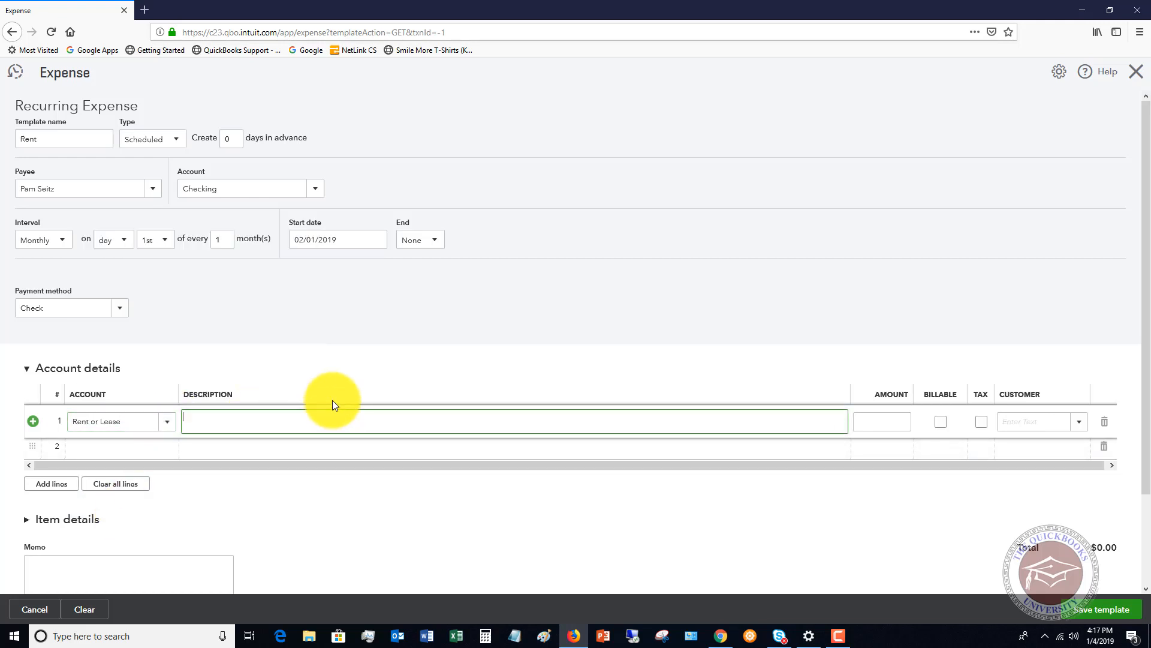
pyautogui.write('Monthly')
pyautogui.write(' rent')
pyautogui.press('Tab')
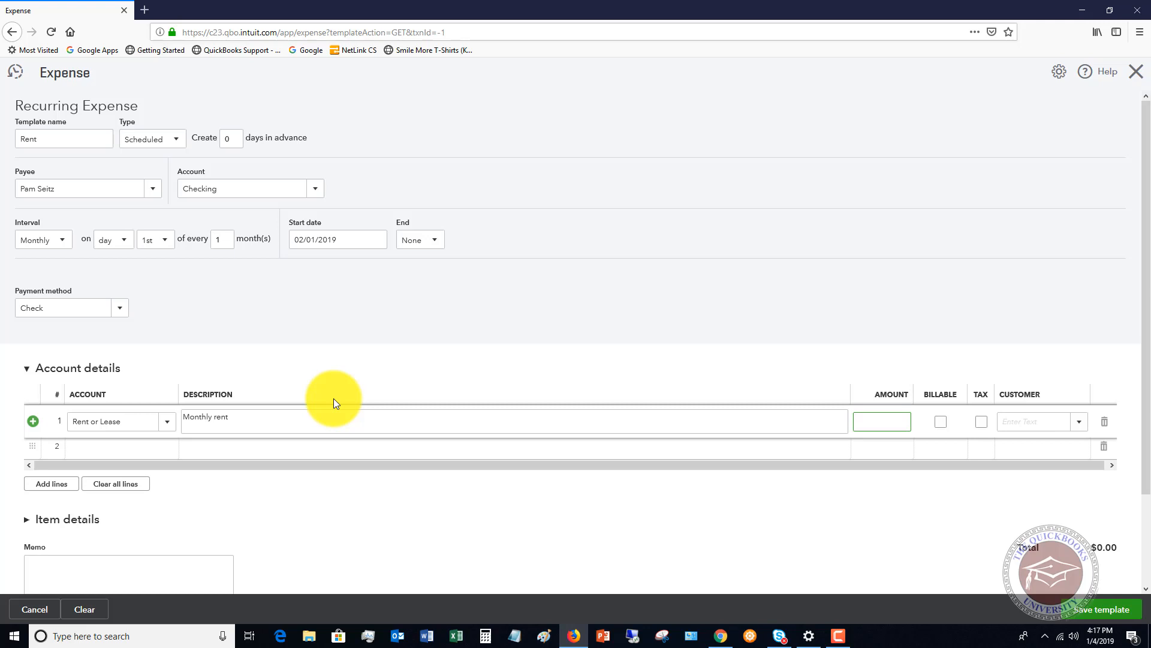
pyautogui.write('1500')
pyautogui.press('Tab')
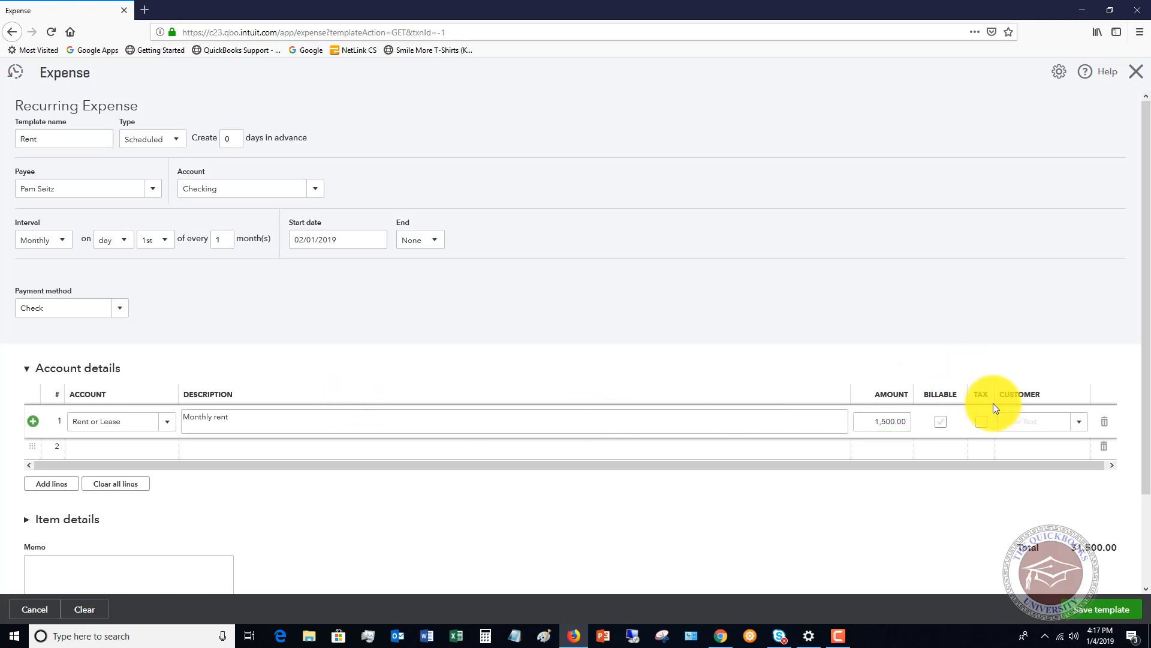
pyautogui.click(1023, 423)
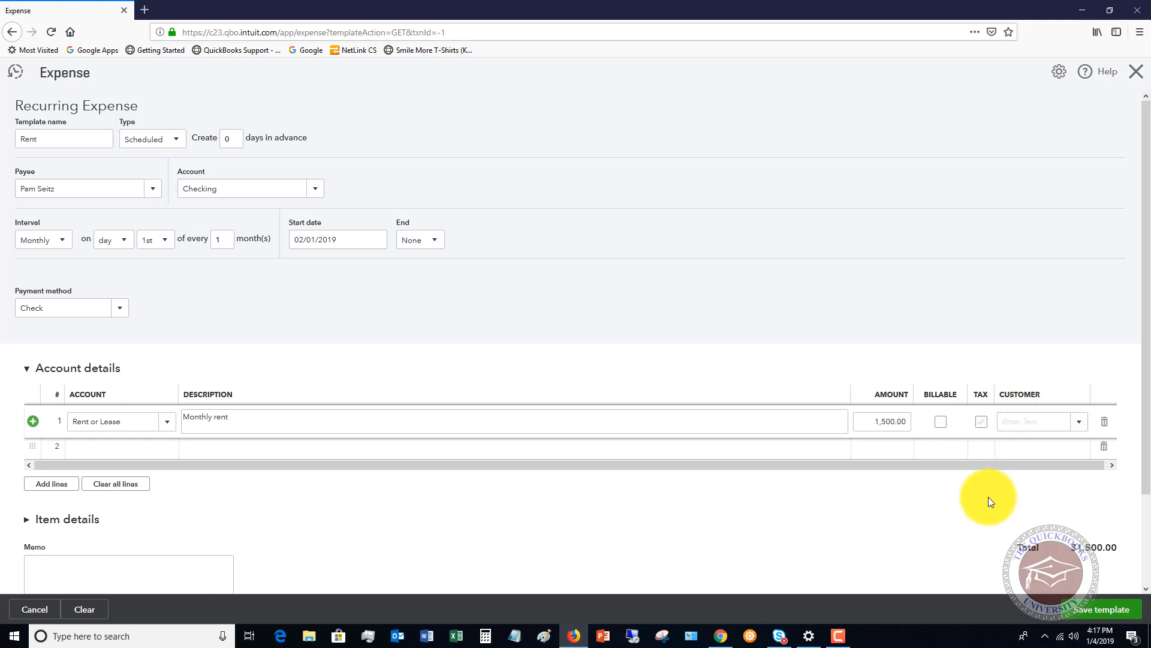
# Save the Rent template so it lists among the recurring transactions
pyautogui.click(1101, 609)
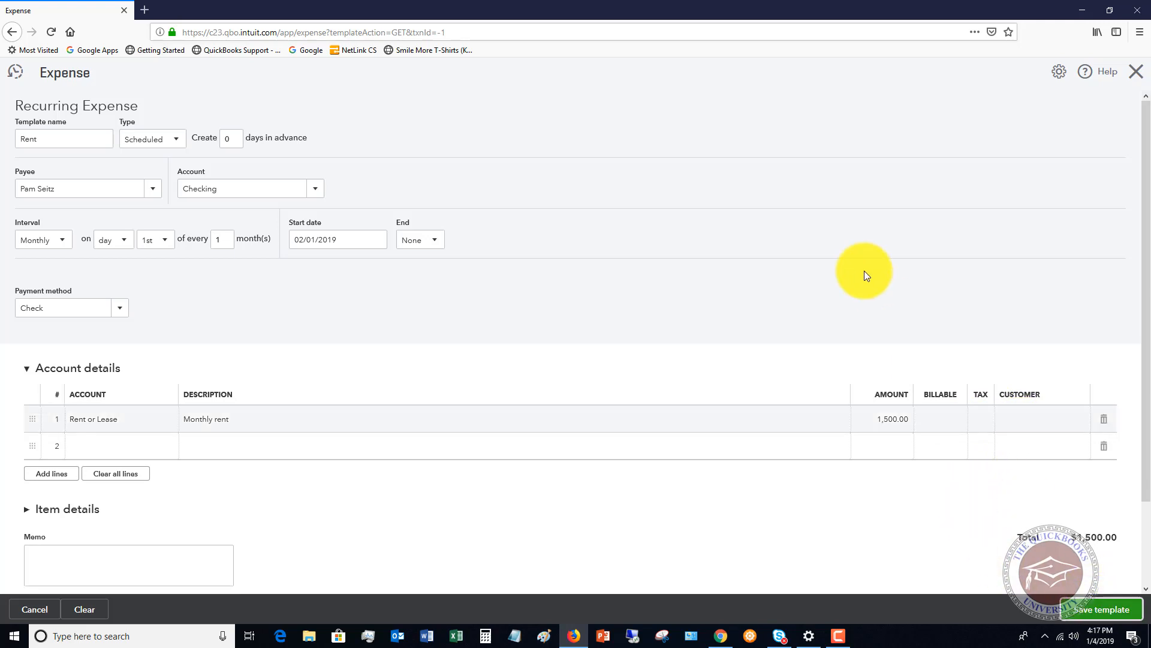